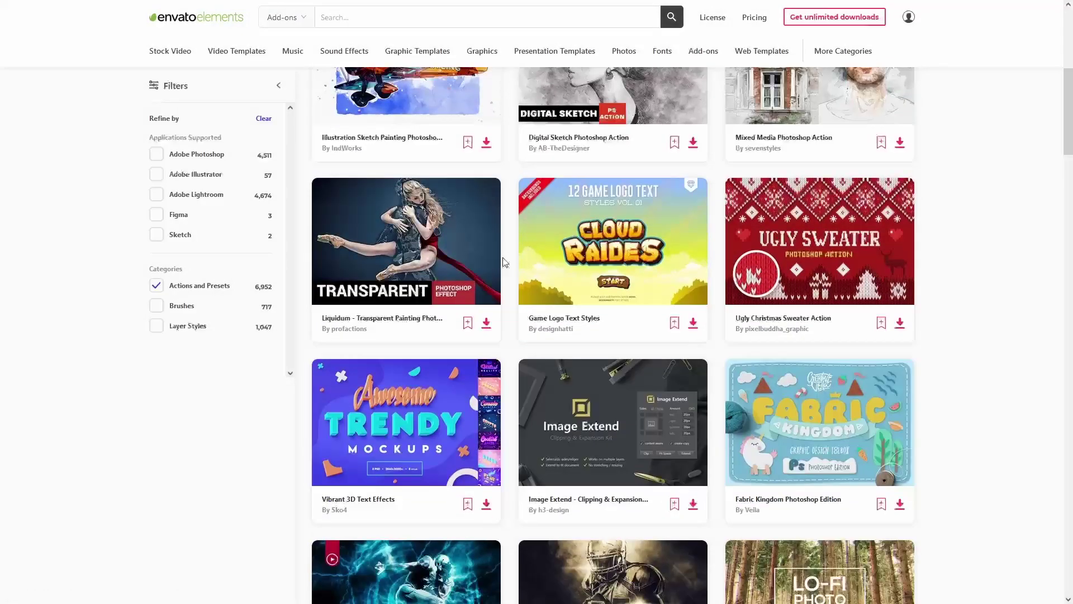
# Page through the Eyes Photoshop Action's preview samples to the step-by-step guide image
pyautogui.scroll(-2, 505, 260)
pyautogui.scroll(-1, 505, 262)
pyautogui.scroll(-1, 505, 263)
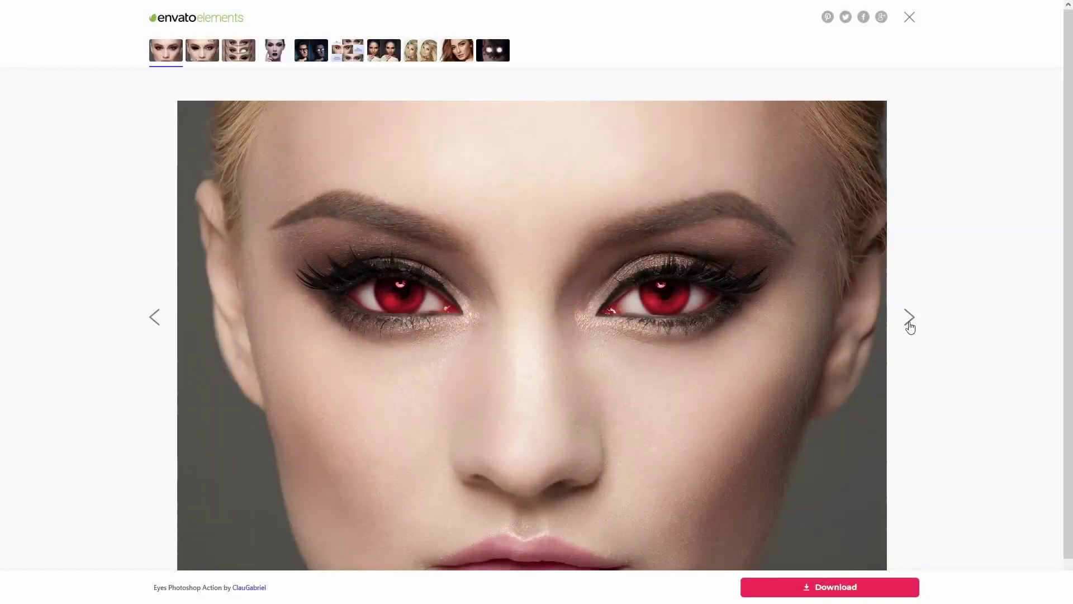
pyautogui.click(910, 328)
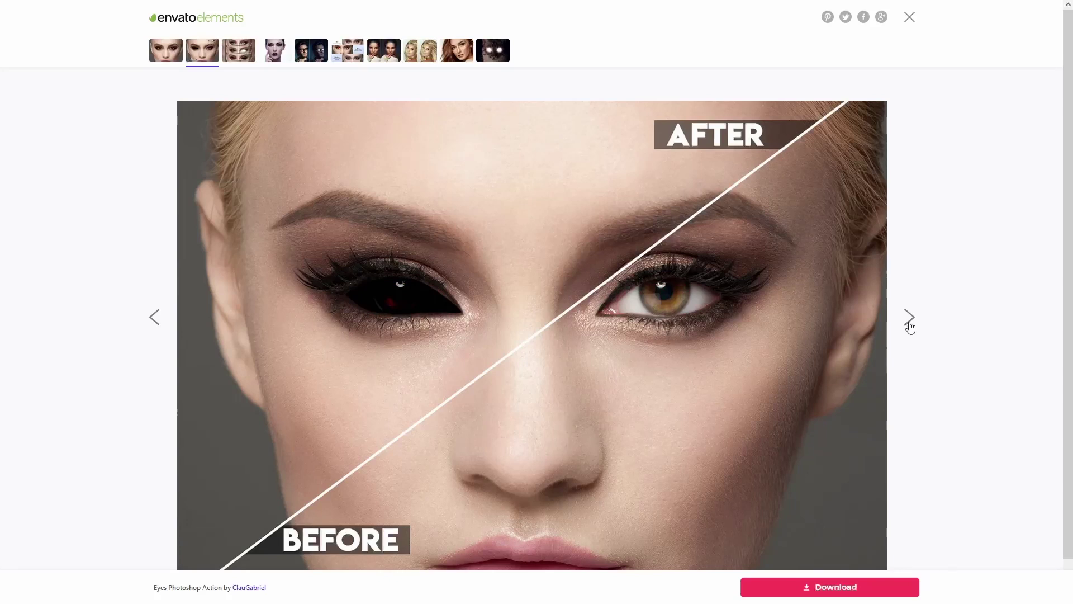
pyautogui.click(910, 328)
pyautogui.click(910, 328)
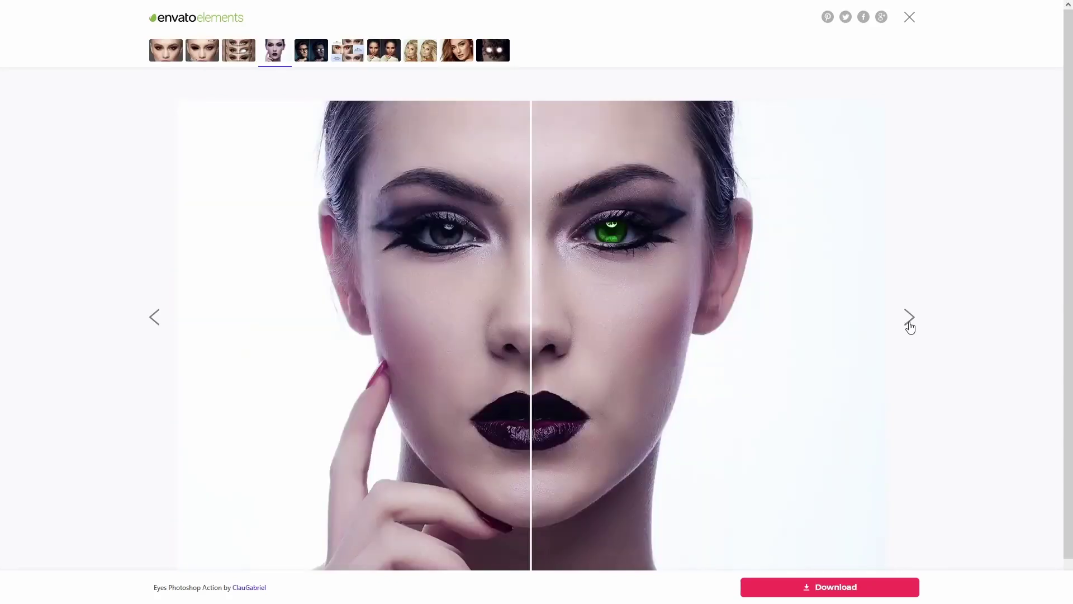
pyautogui.click(910, 328)
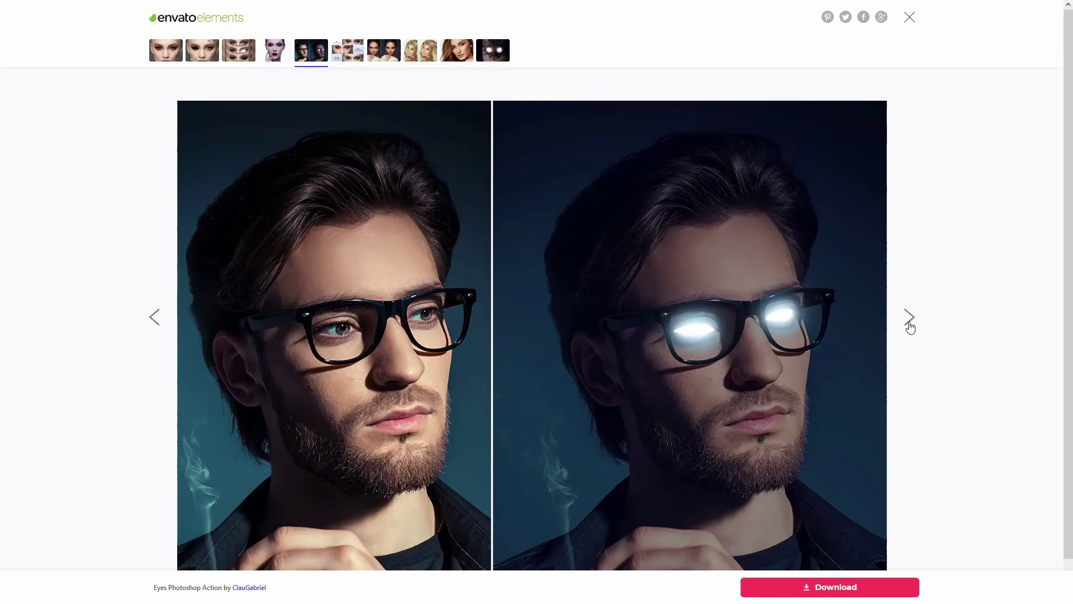
pyautogui.click(910, 328)
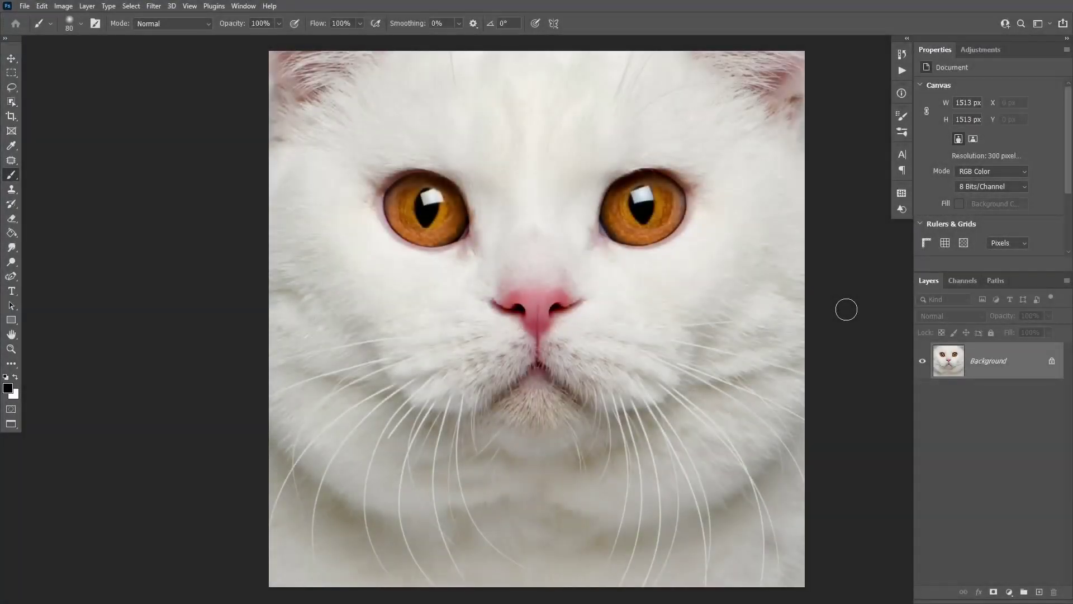
# In Select and Mask, brush over both cat eyes with Object Selection (W)
pyautogui.press('w')
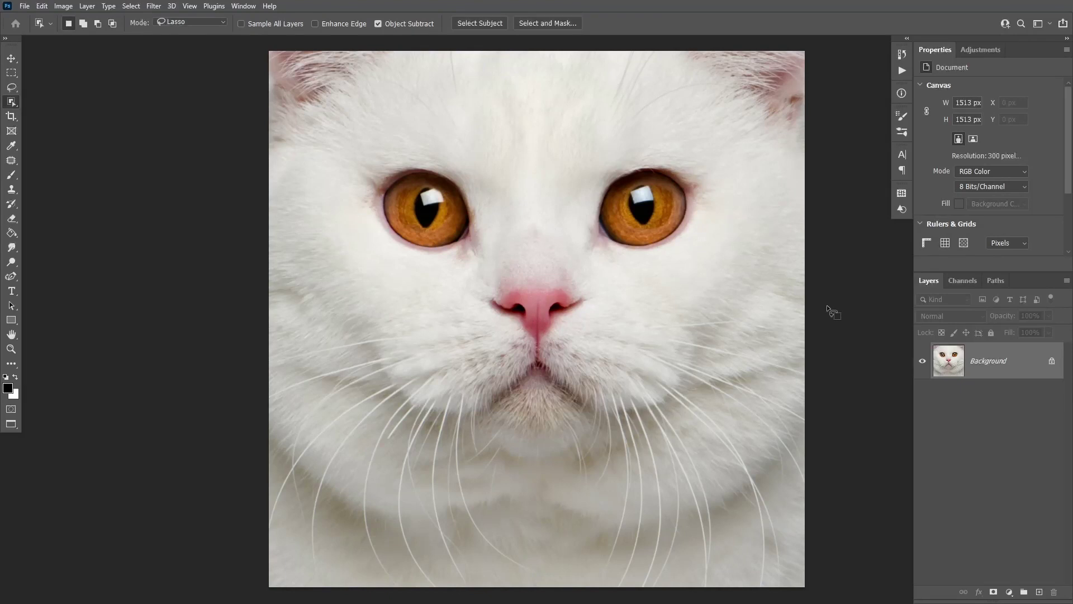
pyautogui.click(549, 22)
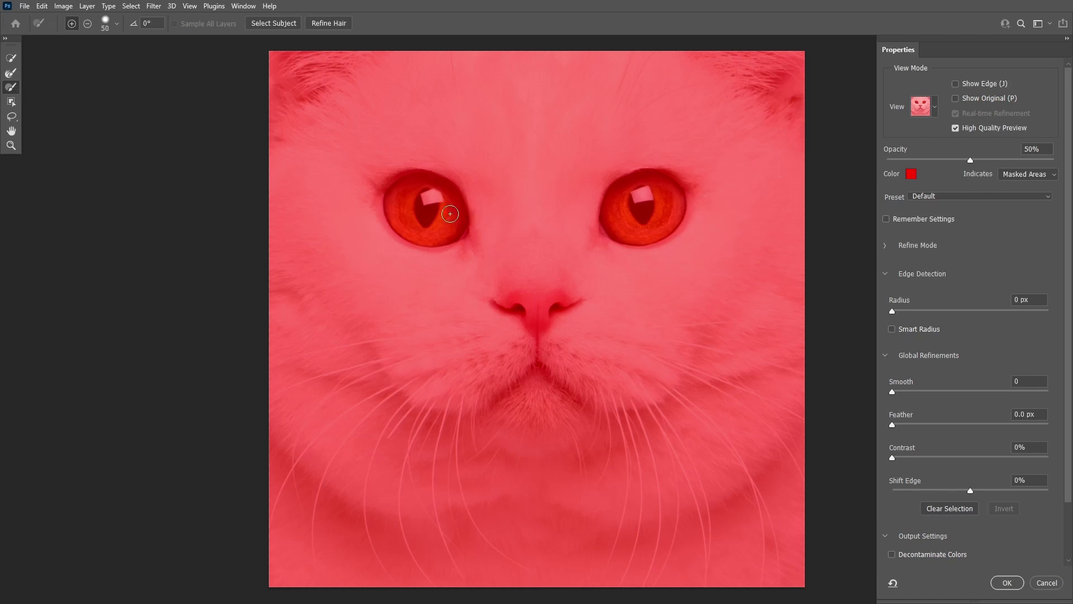
pyautogui.press(']')
pyautogui.press(']')
pyautogui.press(']')
pyautogui.click(426, 206)
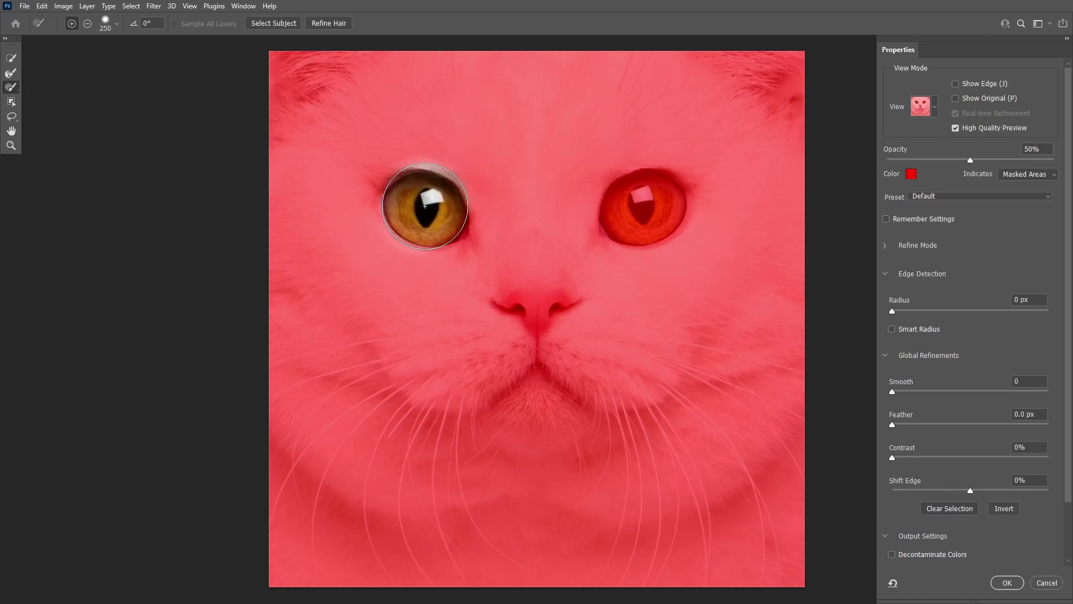
pyautogui.click(641, 207)
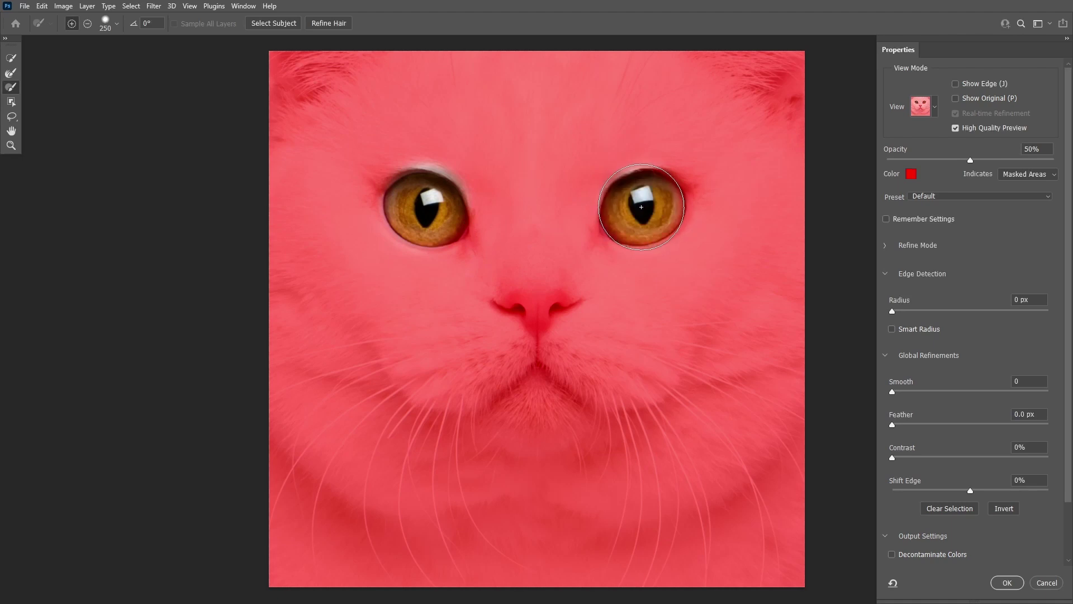
# Subtract the fur rims above both eyes from the selection
pyautogui.press('[')
pyautogui.press('[')
pyautogui.press('[')
pyautogui.press('[')
pyautogui.moveTo(413, 164); pyautogui.dragTo(464, 168)
pyautogui.moveTo(649, 154); pyautogui.dragTo(598, 173)
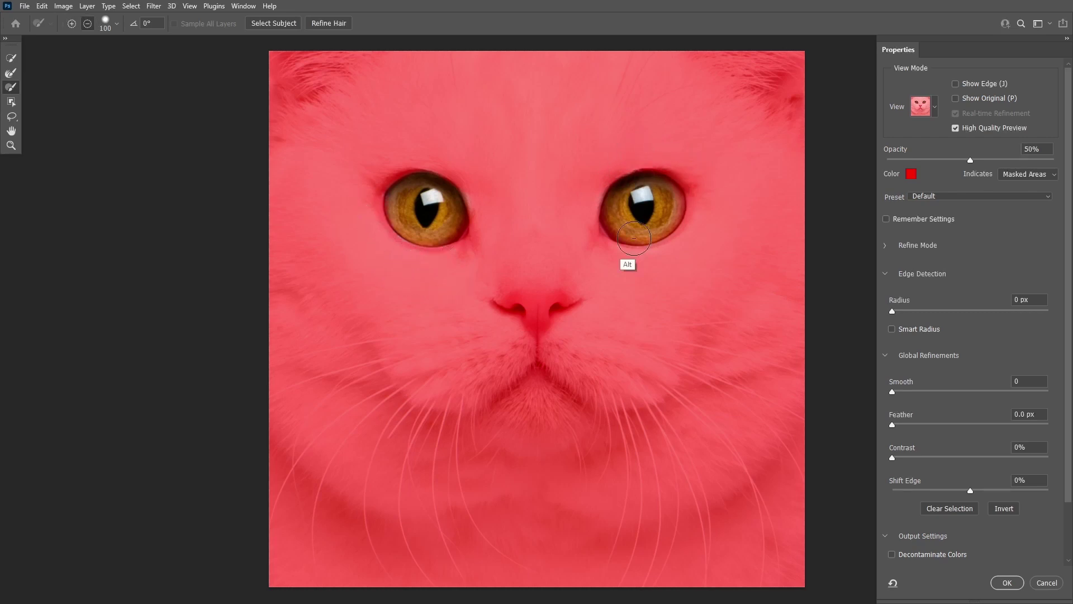
pyautogui.press('[')
pyautogui.press('[')
pyautogui.press('[')
pyautogui.press('[')
pyautogui.press('[')
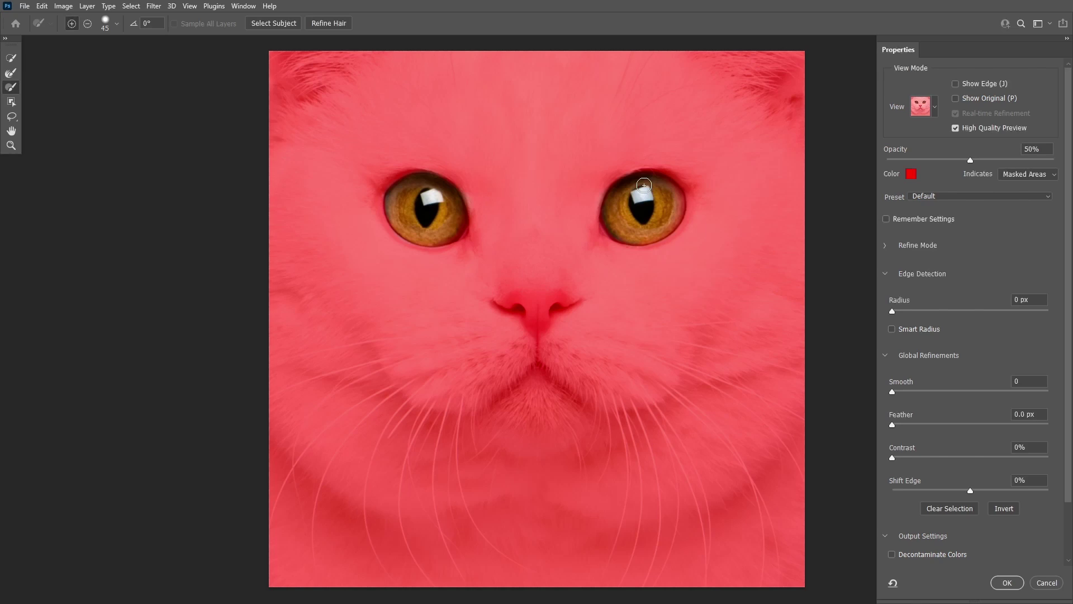
pyautogui.press(']')
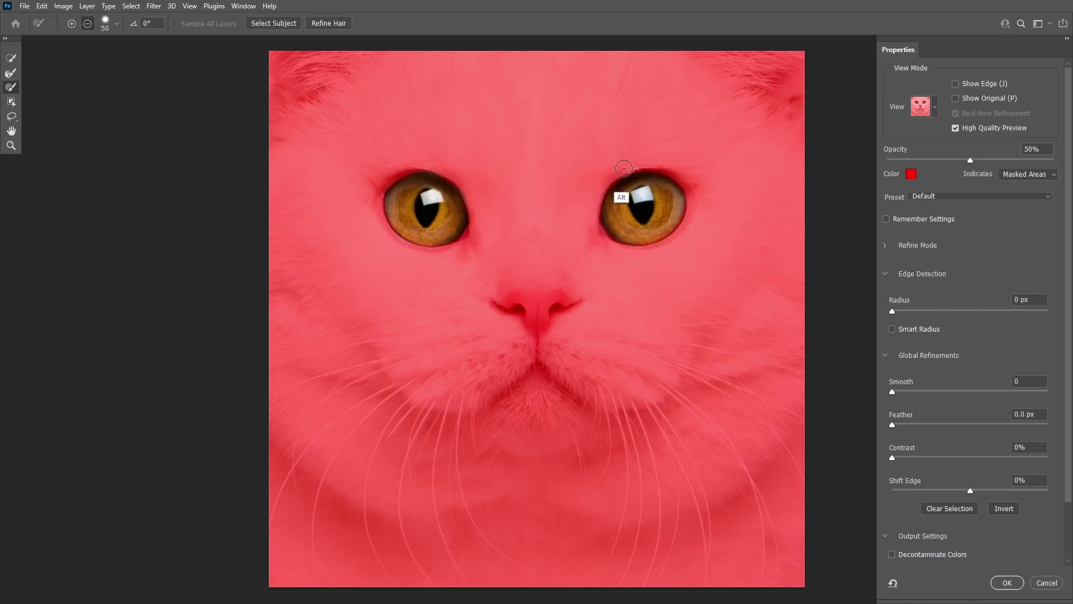
# Subtract both pupils from the selection and apply the refined eye selection
pyautogui.keyDown('alt'); pyautogui.click(426, 211); pyautogui.keyUp('alt')
pyautogui.press('[')
pyautogui.moveTo(426, 211); pyautogui.dragTo(427, 197)
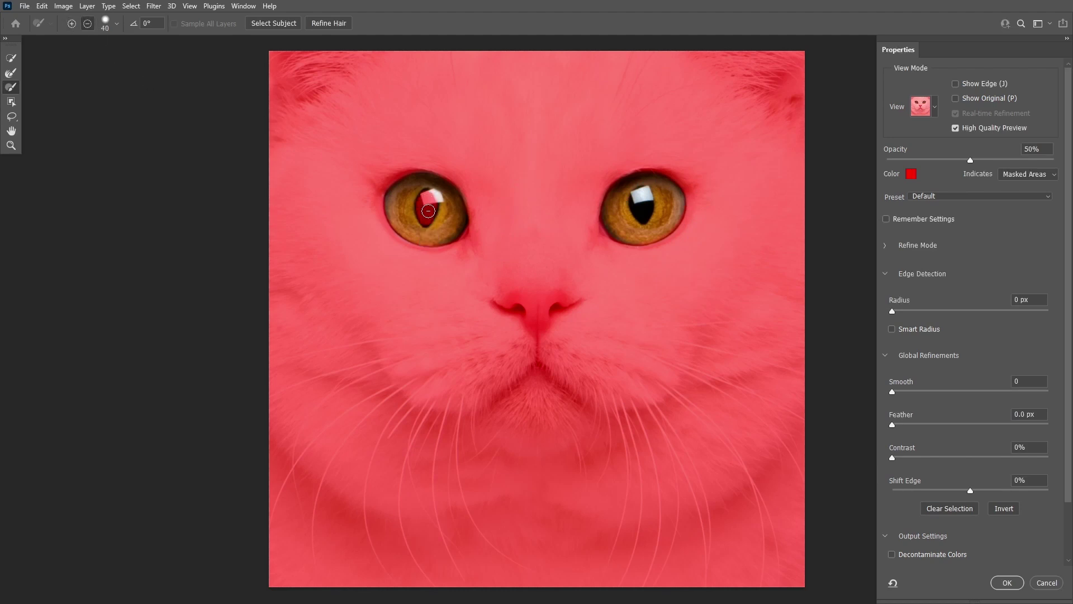
pyautogui.press('[')
pyautogui.moveTo(641, 206); pyautogui.dragTo(648, 206)
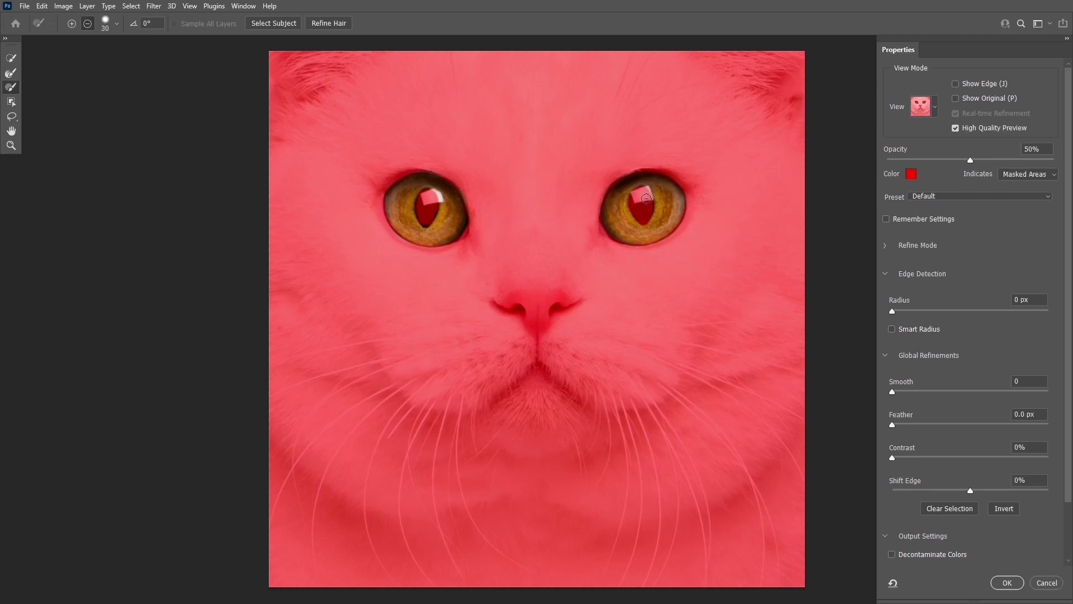
pyautogui.press('alt')
pyautogui.moveTo(1069, 445); pyautogui.dragTo(1055, 515)
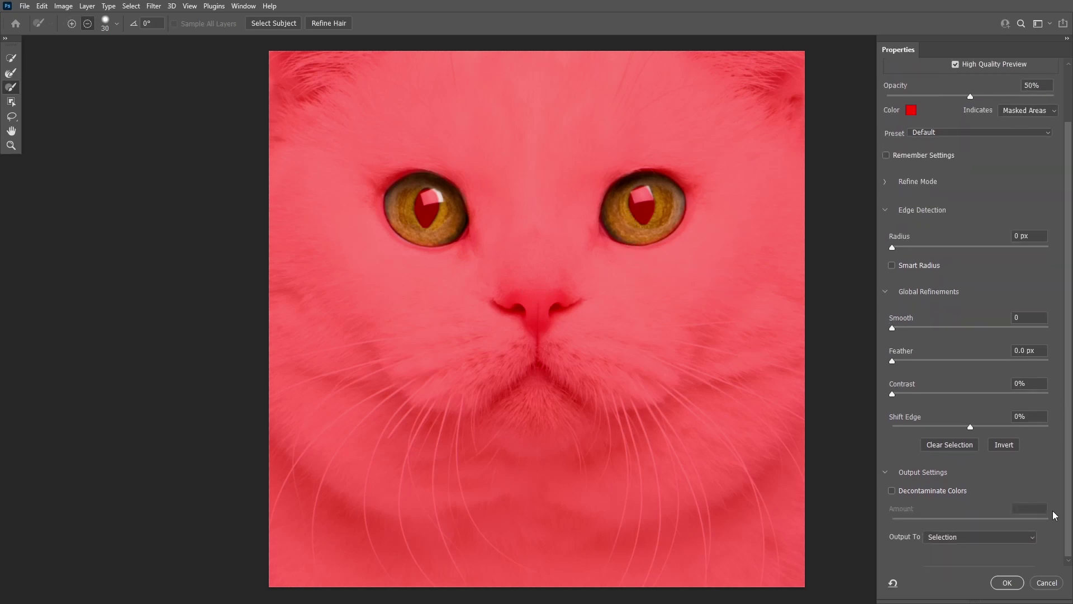
pyautogui.click(1007, 582)
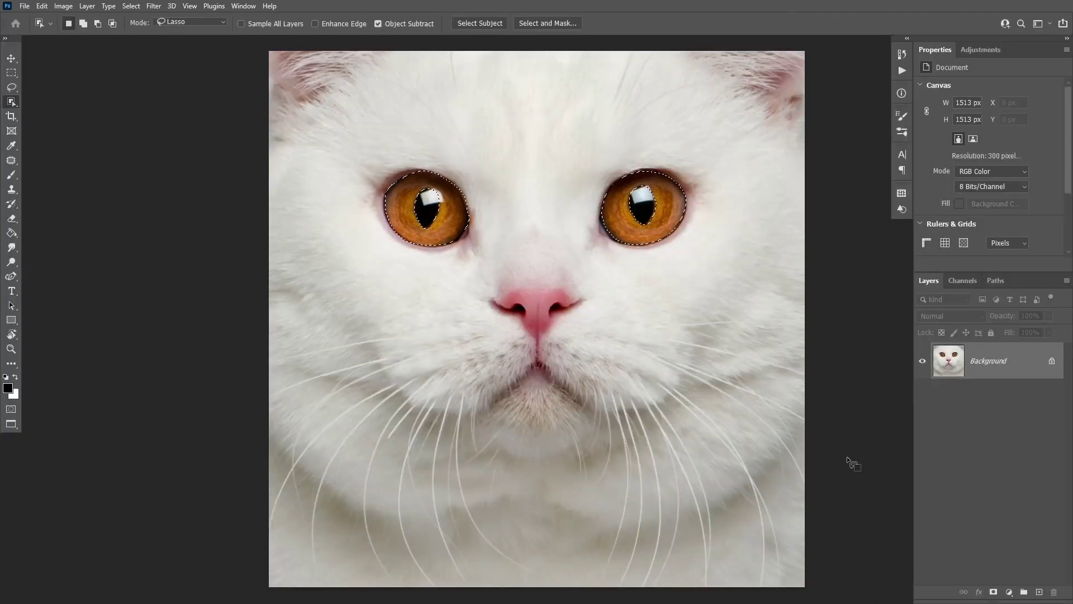
# Add a Hue/Saturation adjustment layer masked to the eyes, named 'Color'
pyautogui.click(995, 52)
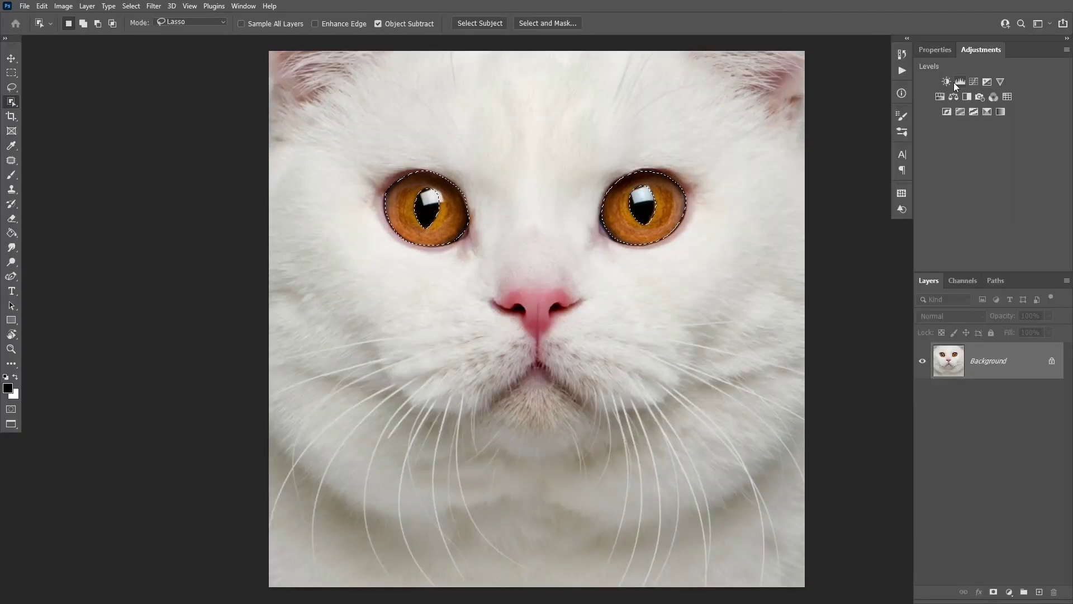
pyautogui.click(940, 97)
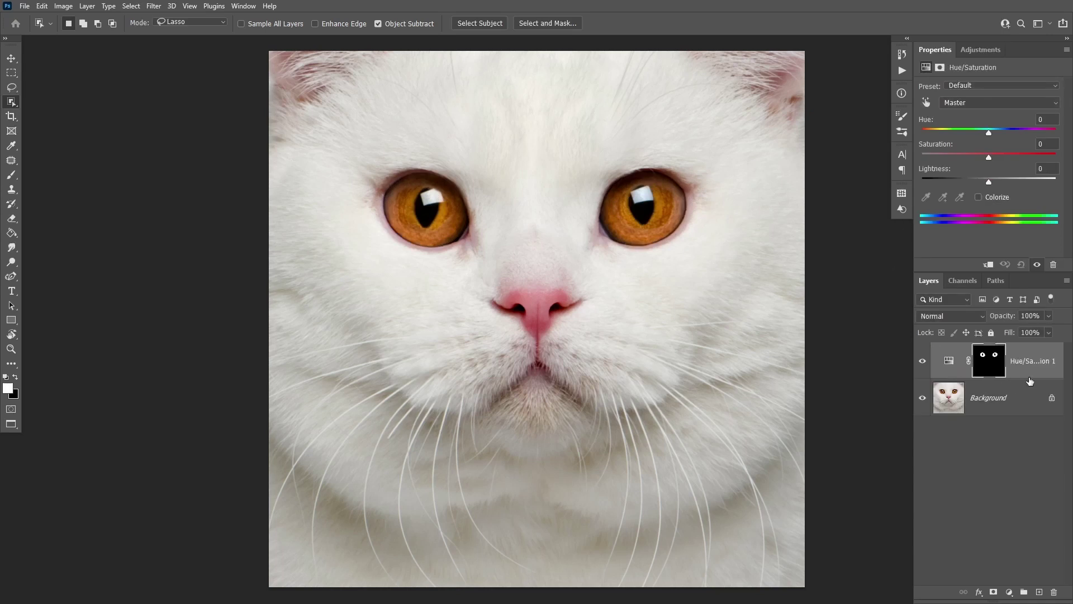
pyautogui.doubleClick(1032, 362)
pyautogui.write('Color')
pyautogui.press('Return')
# Colorize the irises green with Hue 105, Saturation 75, Lightness +45
pyautogui.click(978, 197)
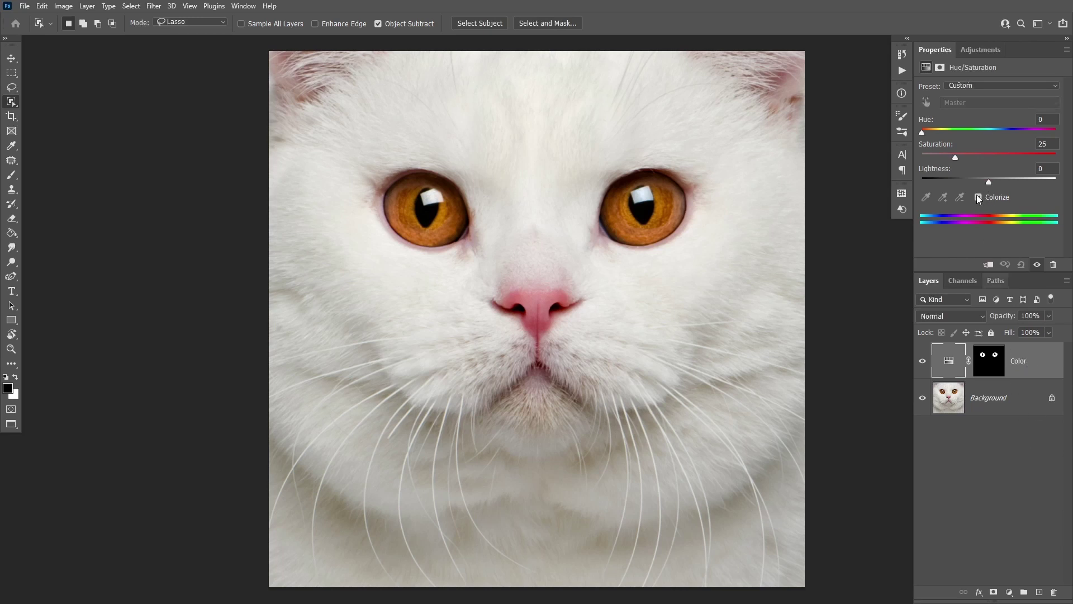
pyautogui.moveTo(989, 182); pyautogui.dragTo(1018, 182)
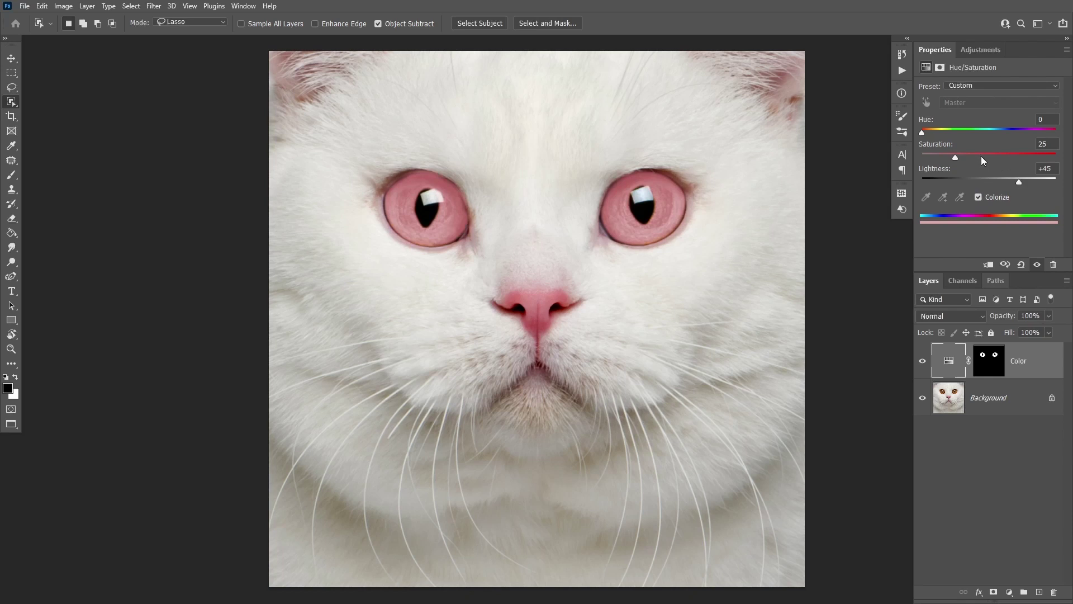
pyautogui.moveTo(955, 157); pyautogui.dragTo(1022, 158)
pyautogui.moveTo(922, 132); pyautogui.dragTo(961, 133)
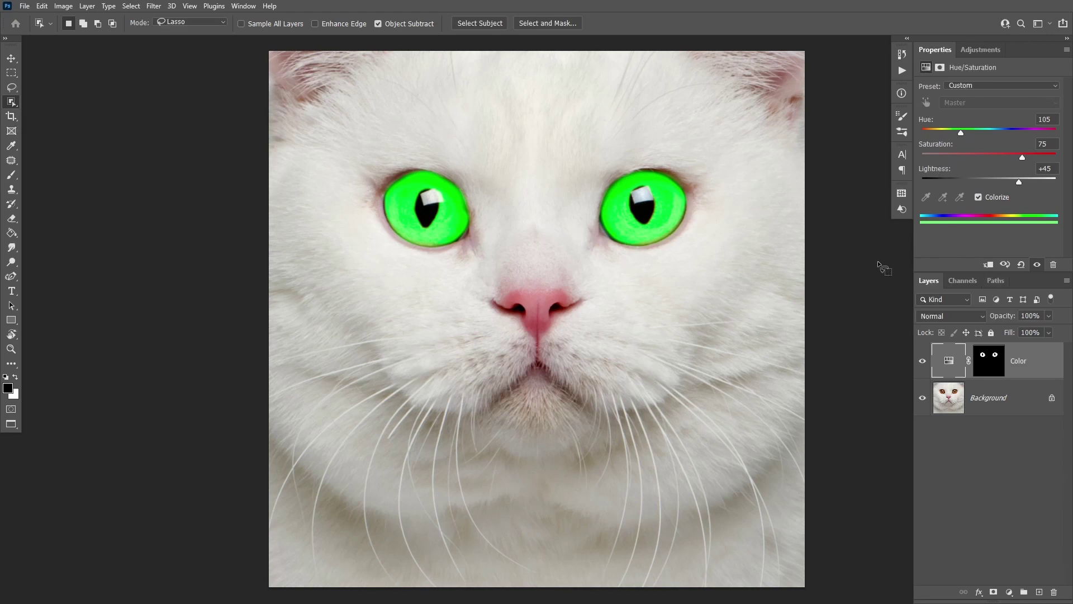
# Paint black on the Color layer mask over both pupils and the left eye's edge
pyautogui.press('b')
pyautogui.click(989, 360)
pyautogui.press('x')
pyautogui.press('x')
pyautogui.moveTo(463, 198); pyautogui.dragTo(398, 237)
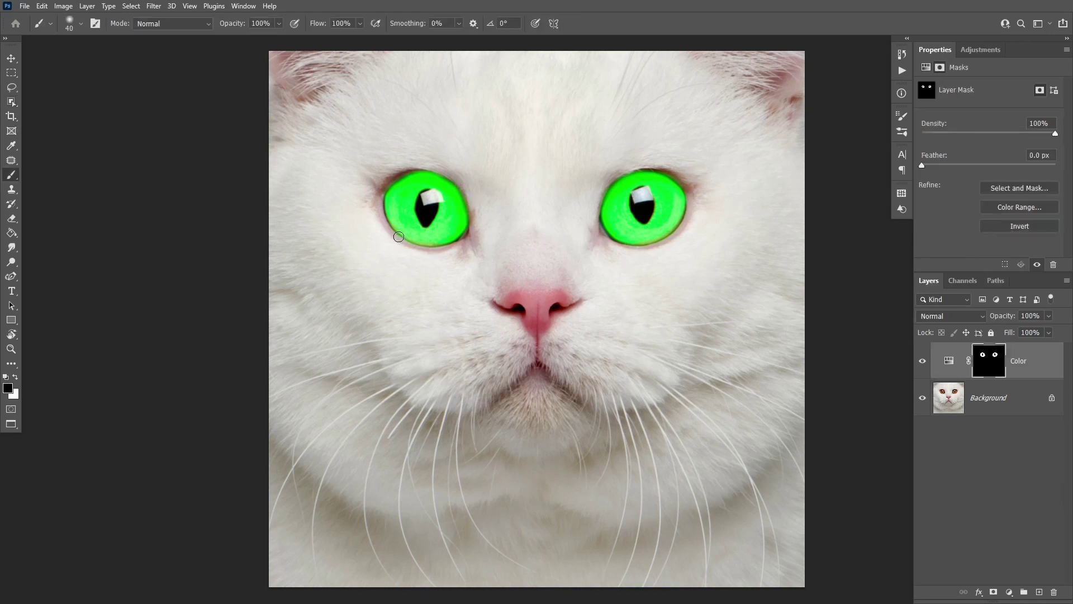
pyautogui.press('x')
pyautogui.press('x')
pyautogui.moveTo(643, 218); pyautogui.dragTo(638, 204)
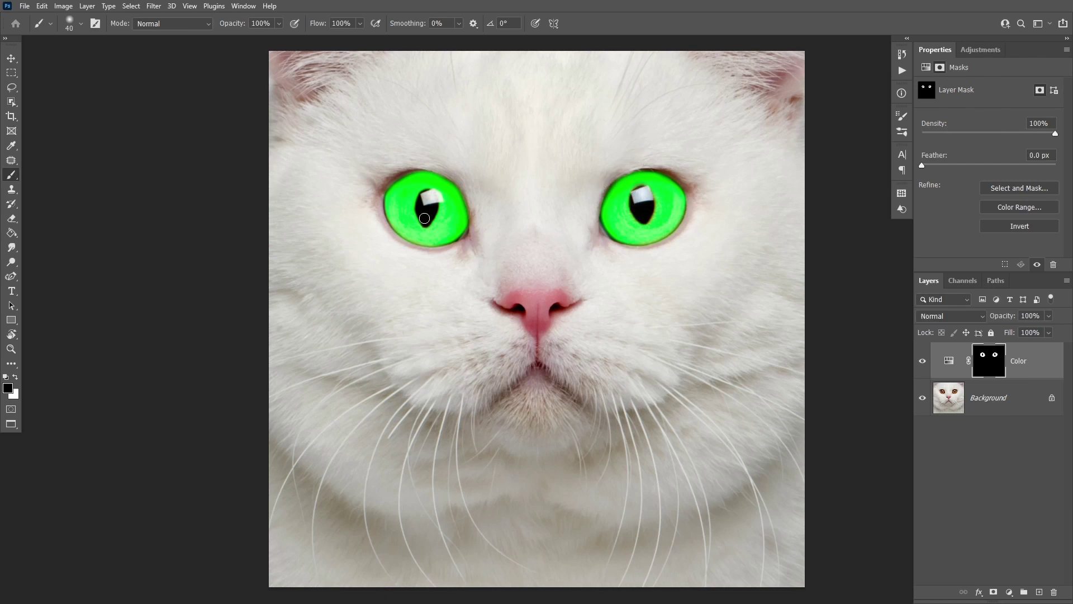
pyautogui.moveTo(422, 199); pyautogui.dragTo(429, 216)
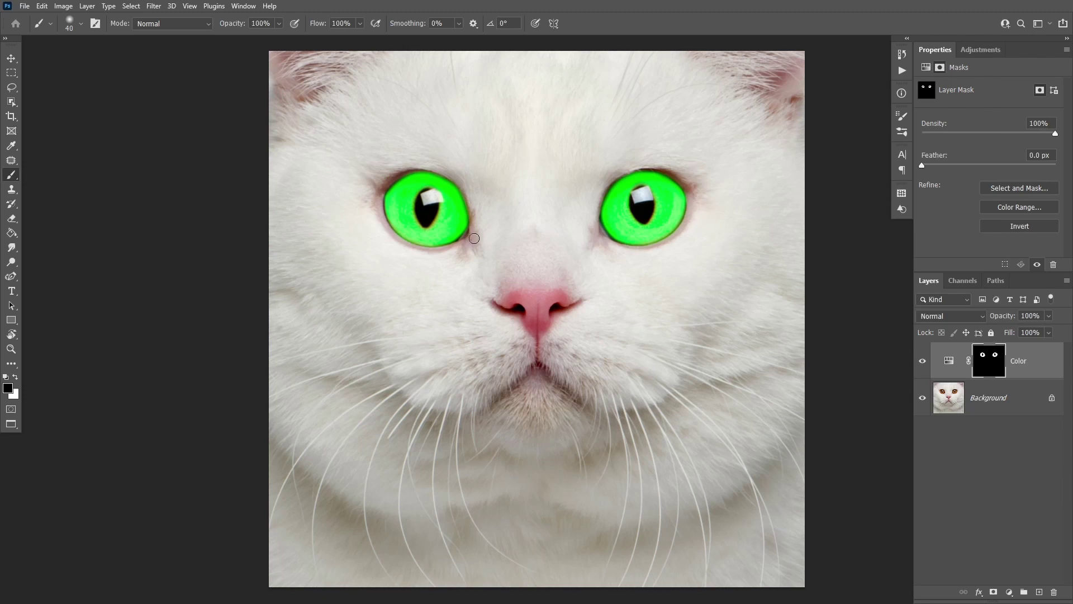
pyautogui.click(949, 361)
# Shift the Color layer's iris hue to a darker purple
pyautogui.moveTo(991, 132); pyautogui.dragTo(1028, 132)
pyautogui.click(989, 360)
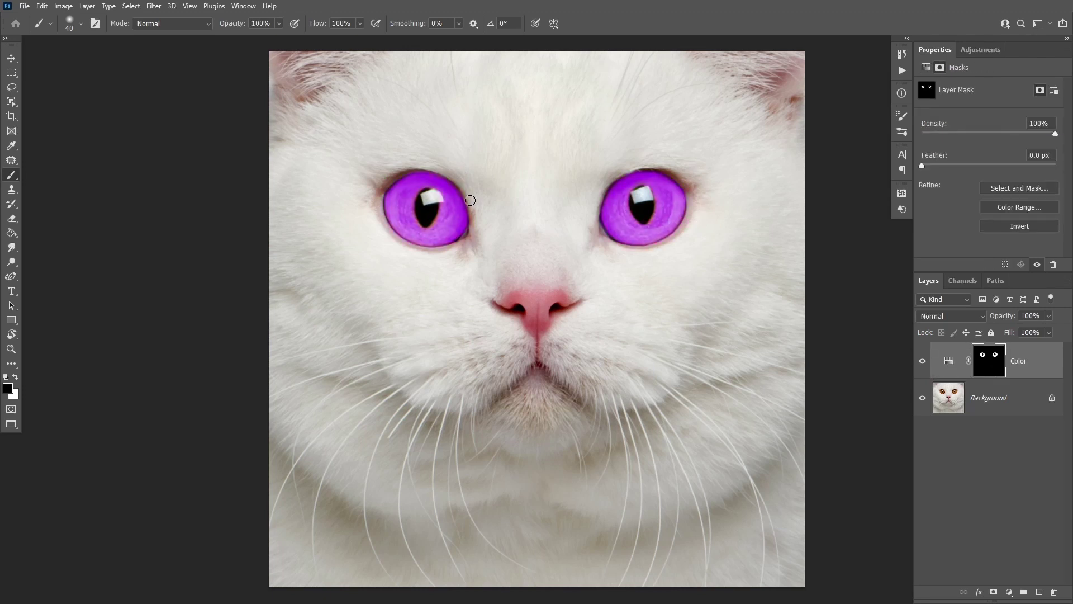
pyautogui.click(927, 67)
pyautogui.moveTo(945, 177); pyautogui.dragTo(924, 174)
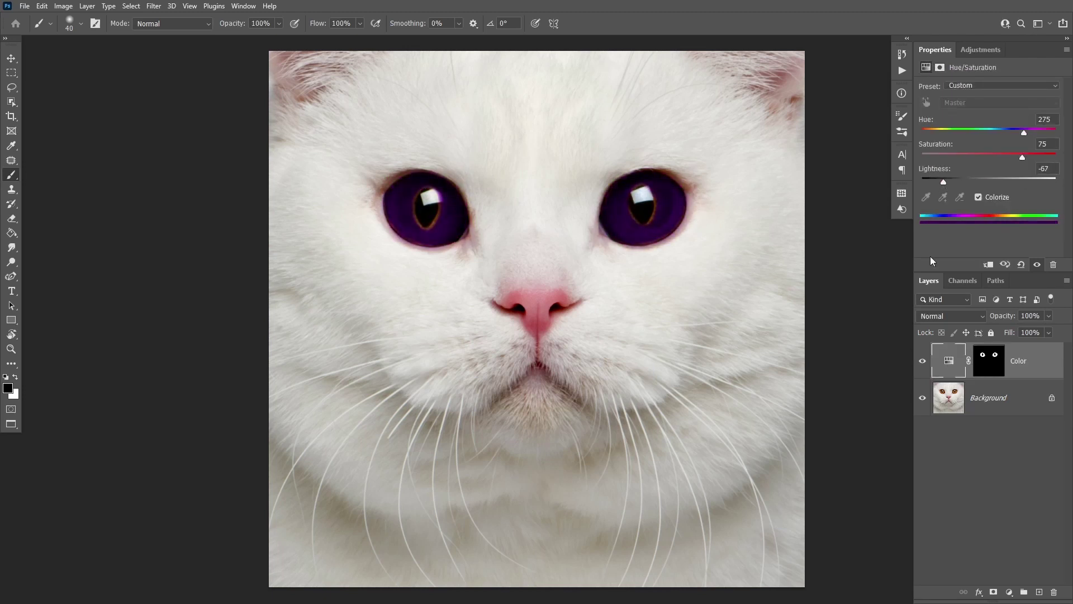
# Paint white on the Color mask to restore the fringes around both pupils
pyautogui.click(940, 67)
pyautogui.press('x')
pyautogui.moveTo(432, 235); pyautogui.dragTo(412, 232)
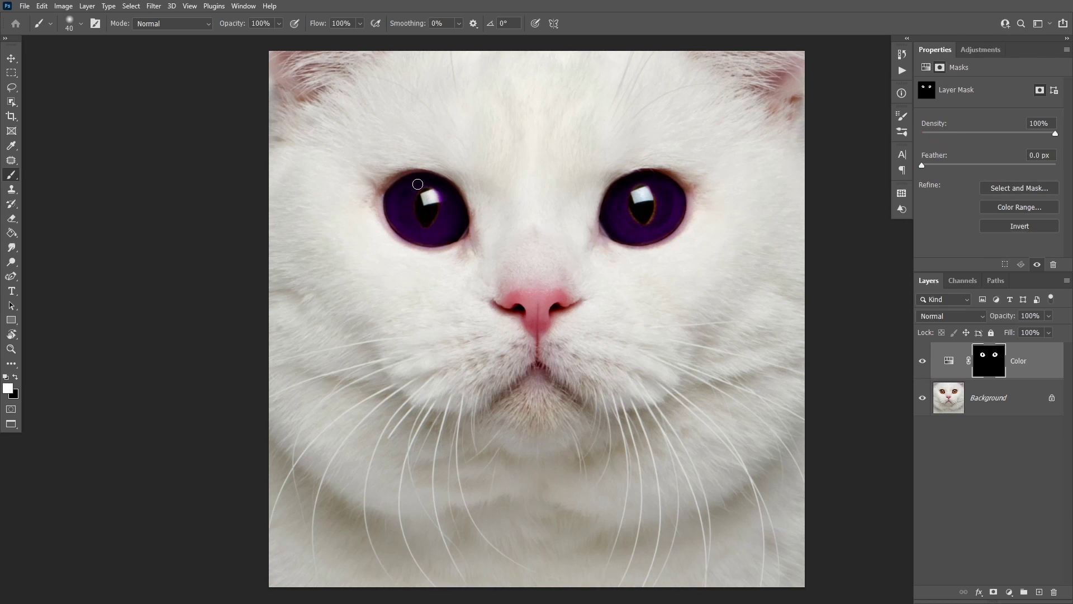
pyautogui.moveTo(657, 213)
pyautogui.mouseDown()
pyautogui.moveTo(627, 221)
pyautogui.moveTo(628, 192)
pyautogui.mouseUp()
pyautogui.moveTo(424, 226); pyautogui.dragTo(418, 233)
# Recolour the irises light mint green with Hue 144 and Lightness +59
pyautogui.click(926, 67)
pyautogui.moveTo(923, 178); pyautogui.dragTo(992, 178)
pyautogui.moveTo(1022, 132); pyautogui.dragTo(975, 133)
pyautogui.moveTo(997, 178); pyautogui.dragTo(1029, 180)
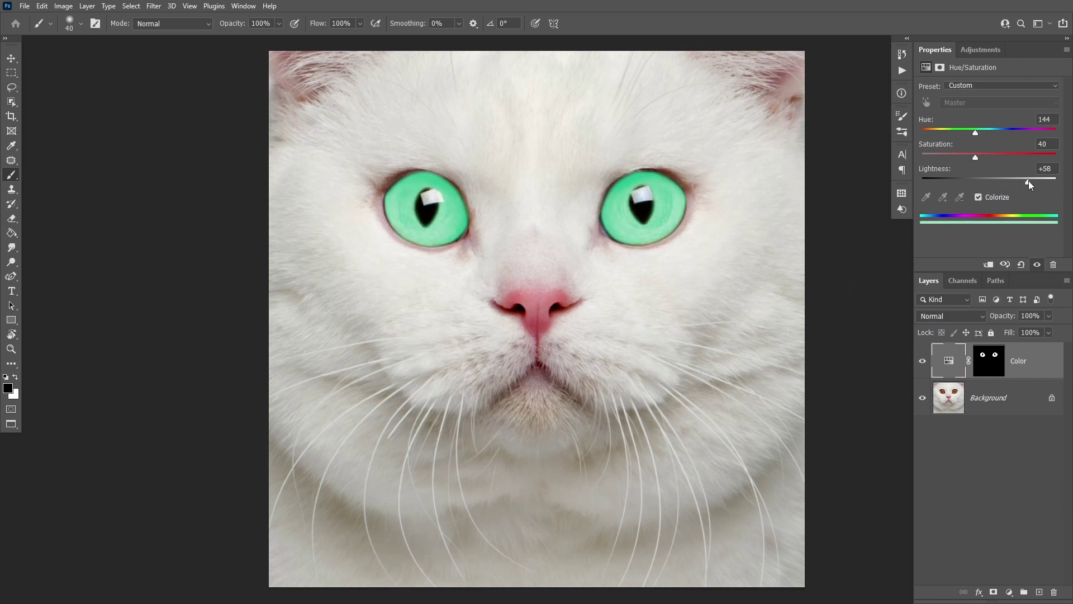
# Split the Underlying Layer black slider in the Color layer's Blend If so dark eye tones show through
pyautogui.doubleClick(1019, 372)
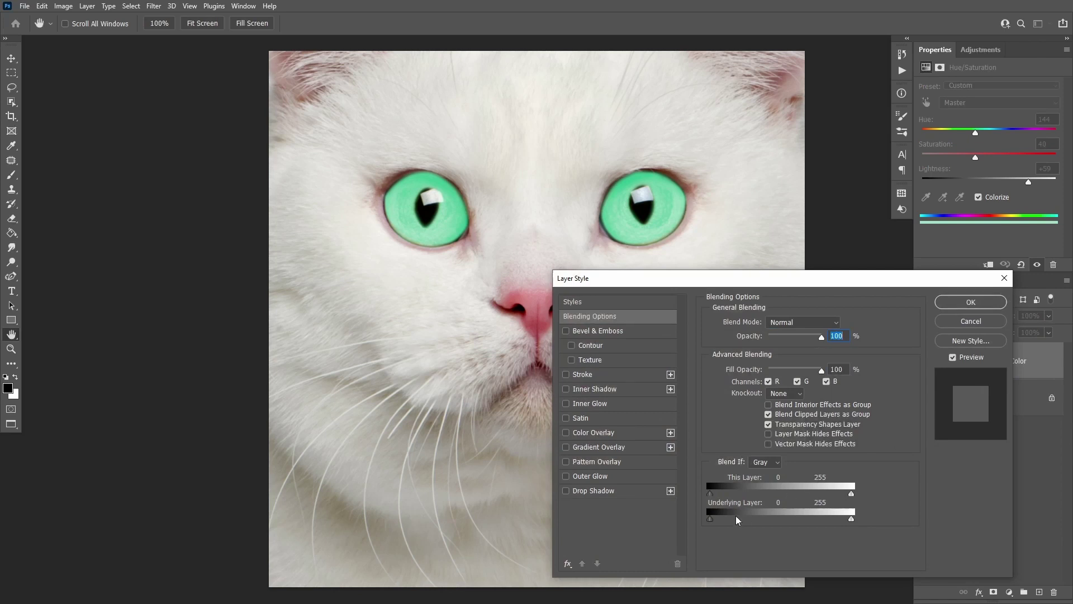
pyautogui.moveTo(711, 522); pyautogui.dragTo(739, 529)
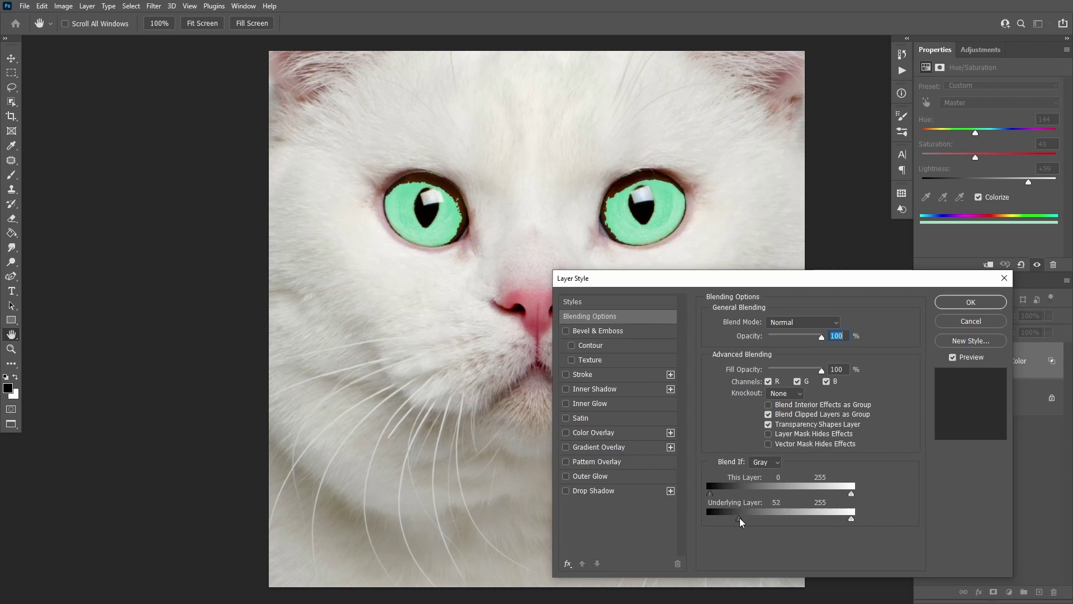
pyautogui.moveTo(739, 520)
pyautogui.mouseDown()
pyautogui.moveTo(708, 522)
pyautogui.moveTo(753, 521)
pyautogui.mouseUp()
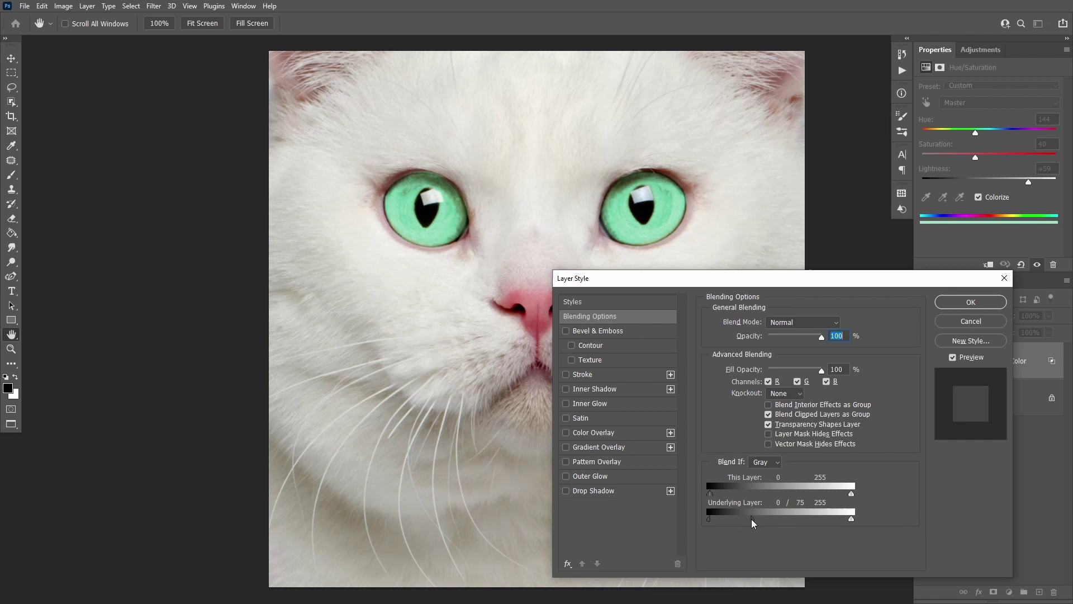
pyautogui.click(971, 302)
# Lower the Color layer's Lightness to -62 for deep green irises
pyautogui.press('b')
pyautogui.press('x')
pyautogui.click(988, 356)
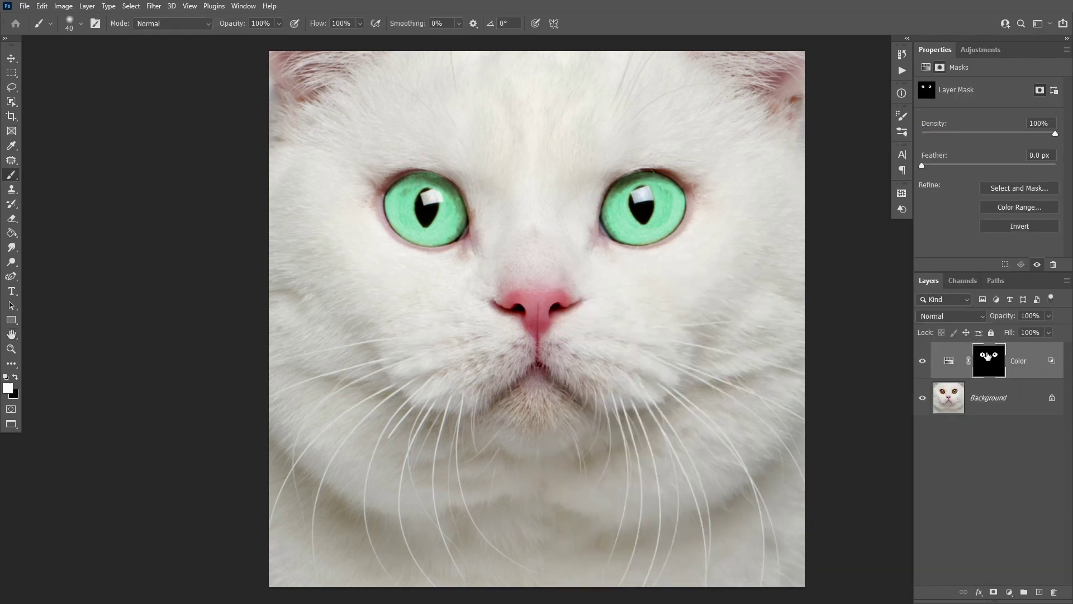
pyautogui.press('x')
pyautogui.click(949, 361)
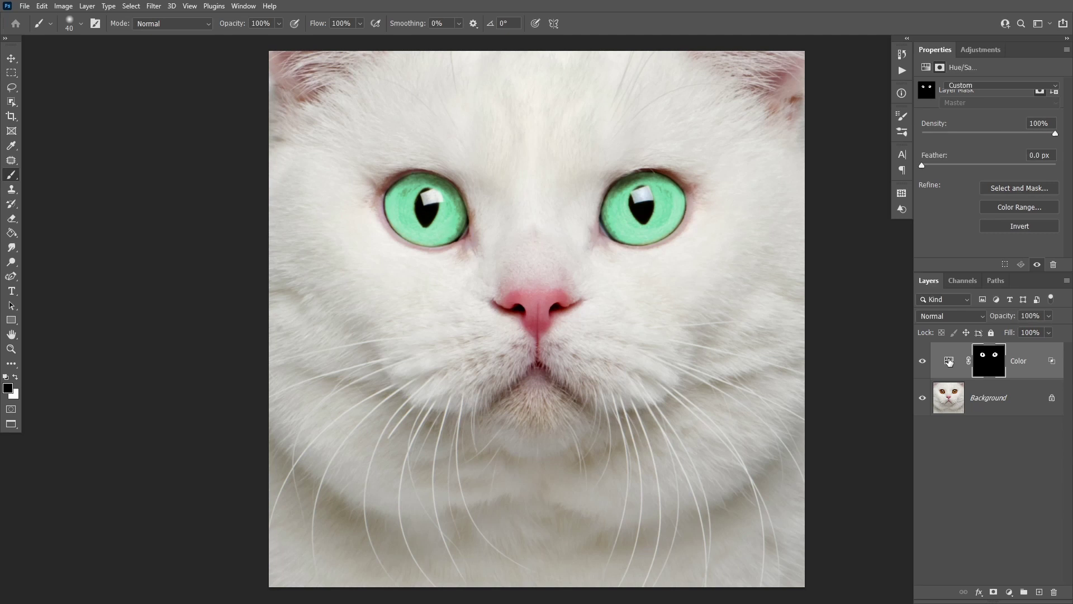
pyautogui.click(978, 180)
pyautogui.moveTo(977, 179); pyautogui.dragTo(948, 181)
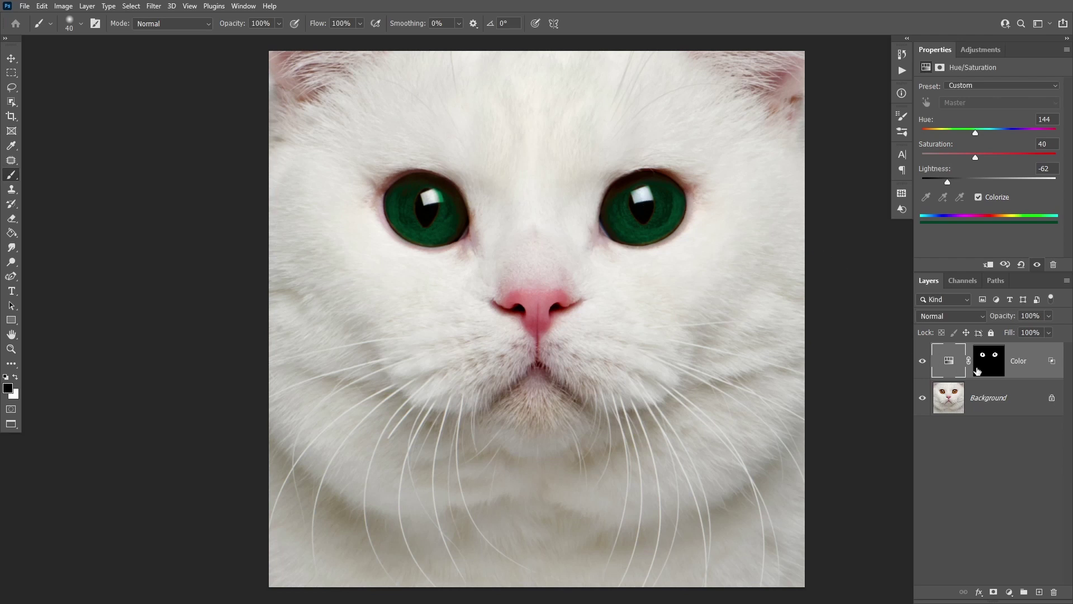
# Load the iris mask as a selection and paint out both pupils in Quick Mask
pyautogui.keyDown('ctrl'); pyautogui.click(990, 366); pyautogui.keyUp('ctrl')
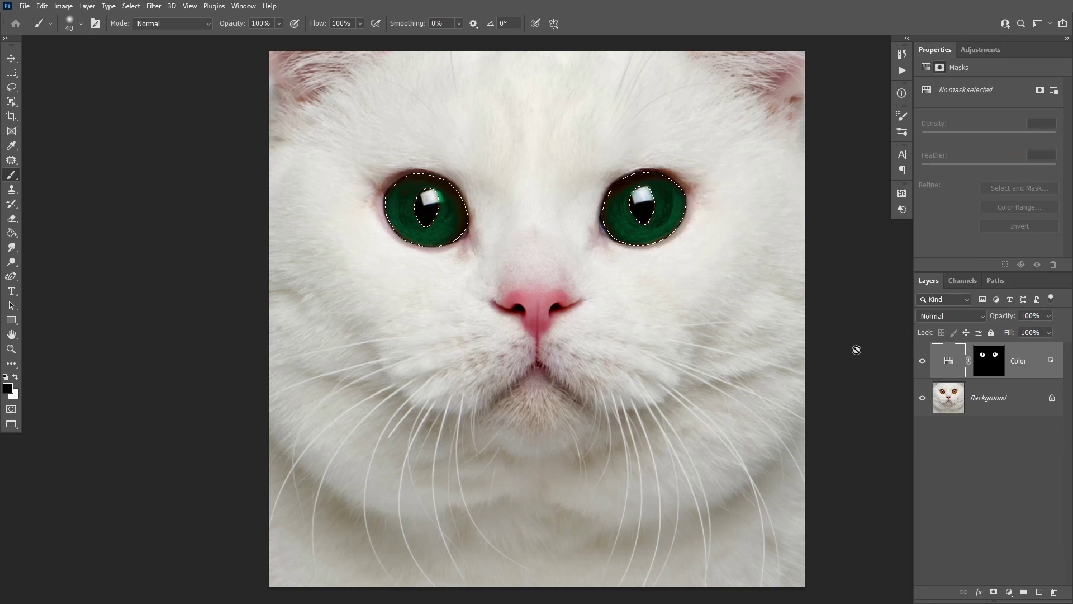
pyautogui.press('q')
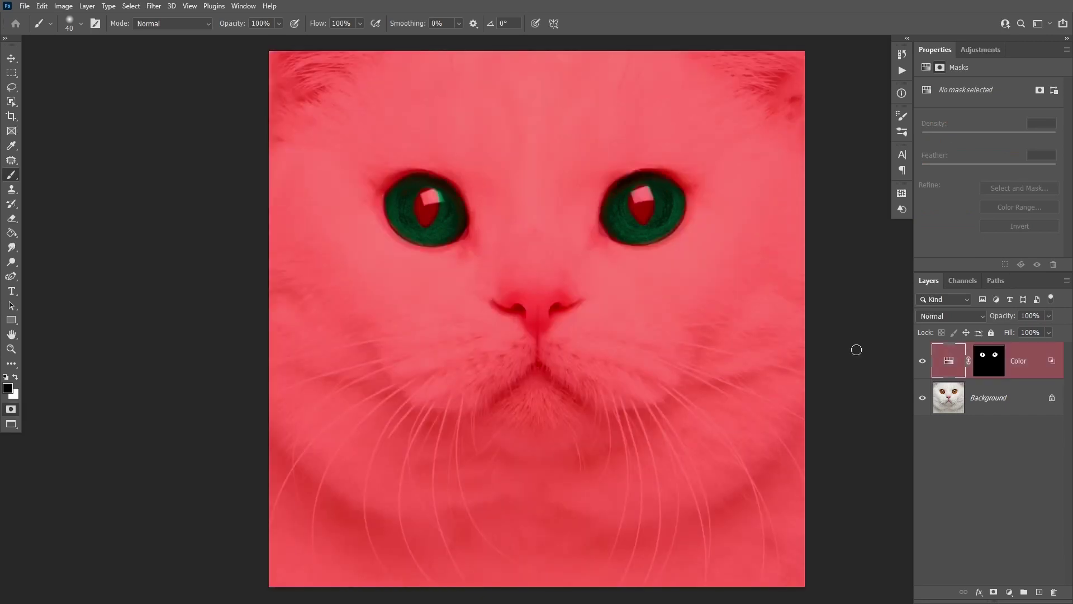
pyautogui.press('x')
pyautogui.press(']')
pyautogui.press(']')
pyautogui.moveTo(641, 218); pyautogui.dragTo(650, 201)
pyautogui.moveTo(428, 202)
pyautogui.mouseDown()
pyautogui.moveTo(421, 220)
pyautogui.moveTo(408, 193)
pyautogui.moveTo(429, 224)
pyautogui.mouseUp()
pyautogui.press('q')
# Copy the selected irises from the Background onto a new Layer 1
pyautogui.press('x')
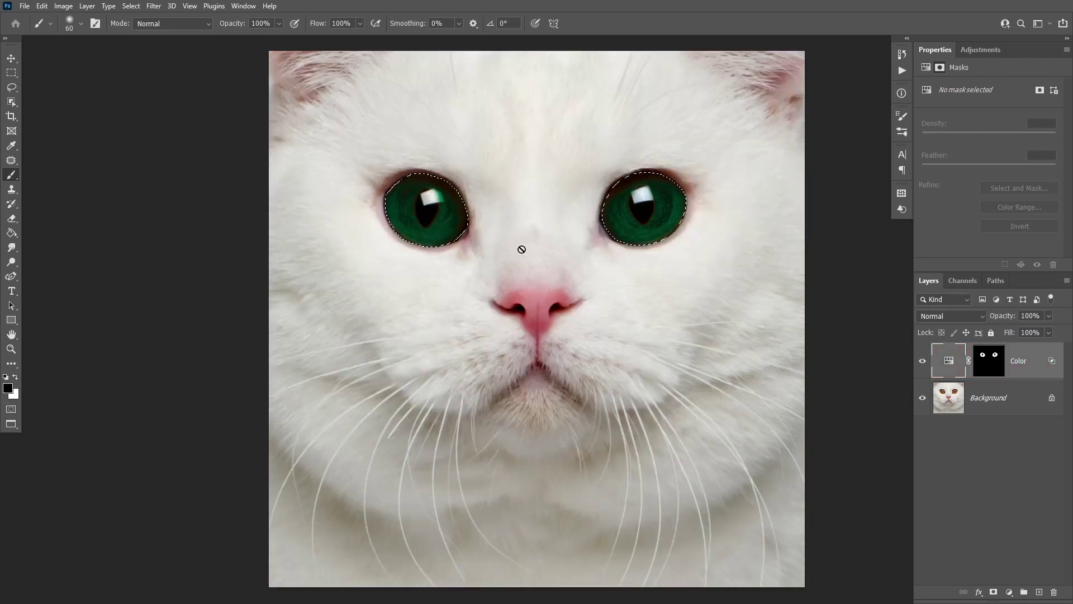
pyautogui.click(996, 408)
pyautogui.hotkey('ctrl', 'j')
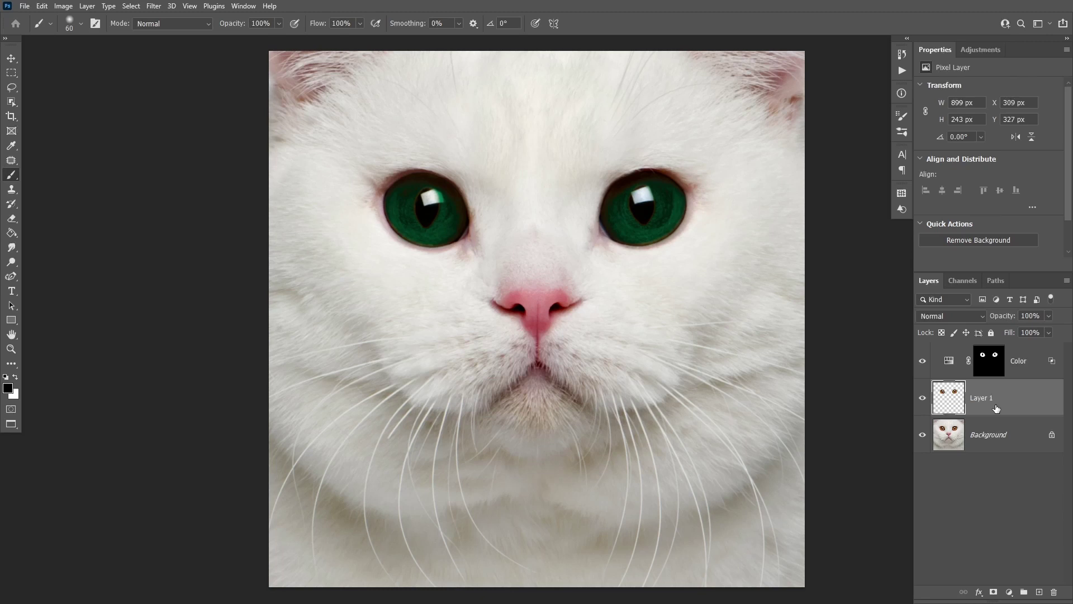
# Move Layer 1 above Color and rename it 'Shine'
pyautogui.moveTo(996, 408); pyautogui.dragTo(1009, 356)
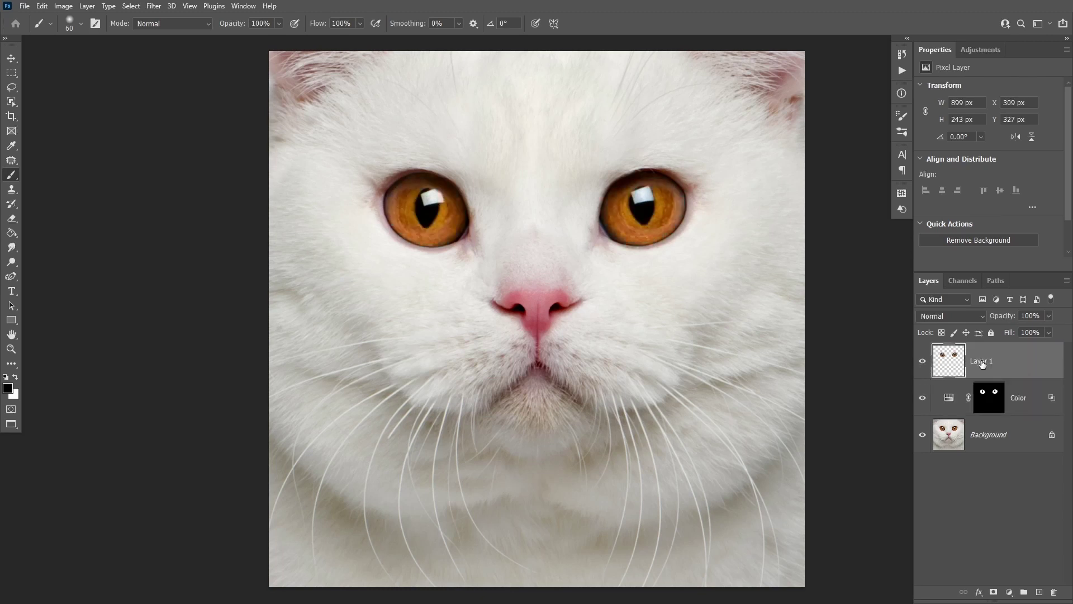
pyautogui.doubleClick(982, 362)
pyautogui.write('Shine')
pyautogui.press('Return')
# Darken Shine with Levels, black input at 176, leaving only the catchlights bright
pyautogui.hotkey('ctrl', 'l')
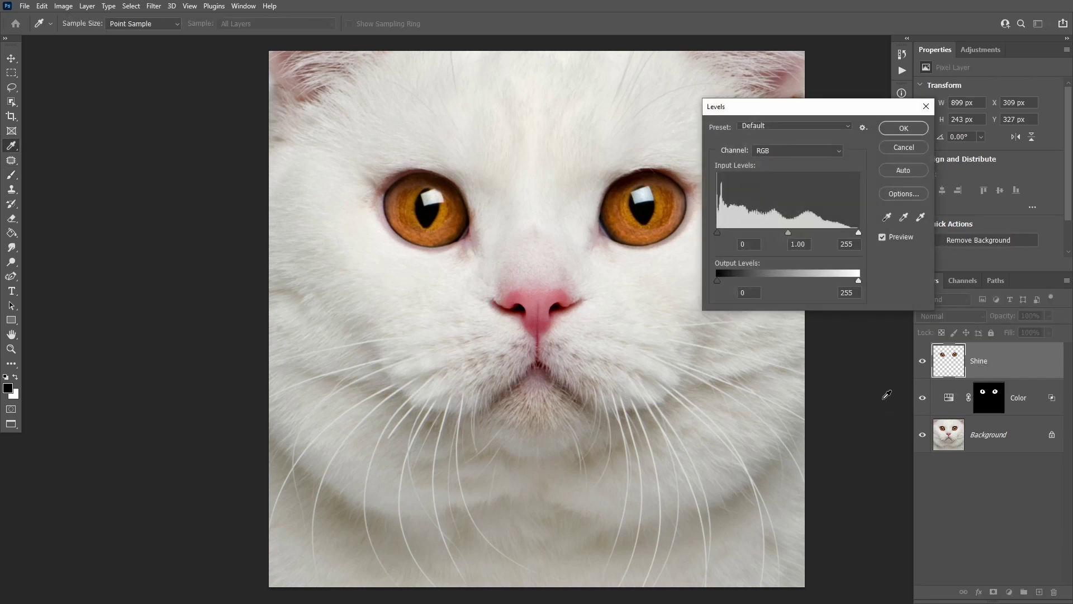
pyautogui.moveTo(718, 232); pyautogui.dragTo(817, 242)
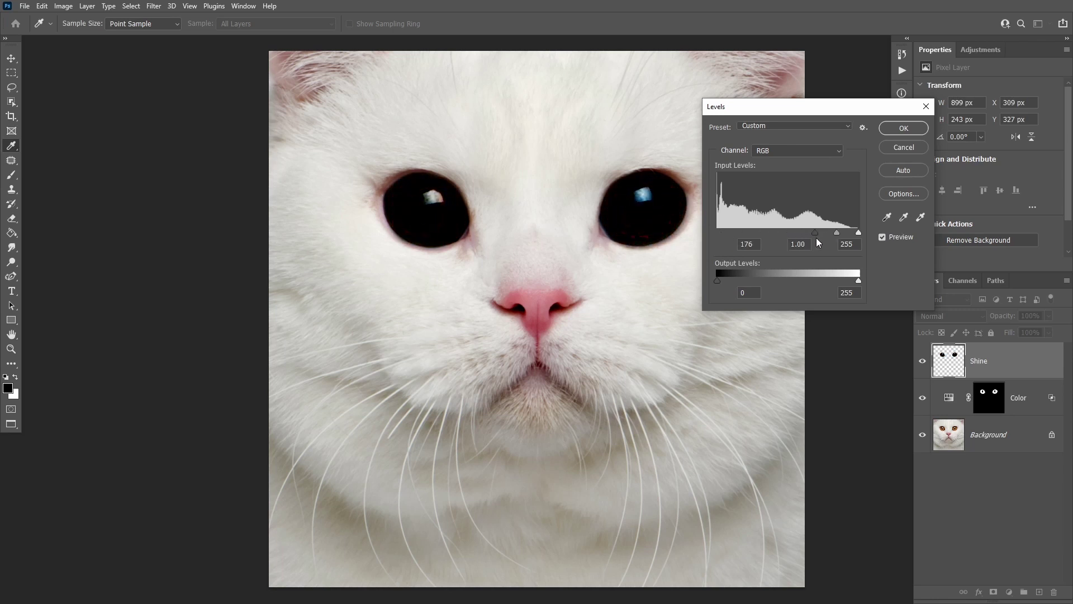
pyautogui.click(895, 129)
pyautogui.press('b')
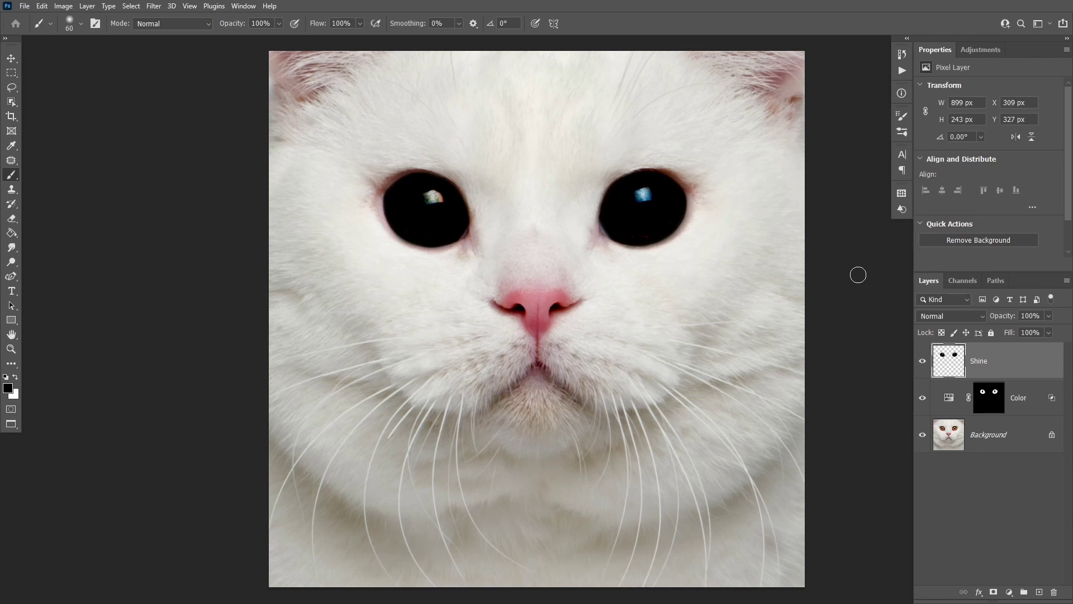
# Set Shine to Screen blending and colorize the irises orange (Hue 32, Saturation 86, Lightness +43)
pyautogui.click(927, 315)
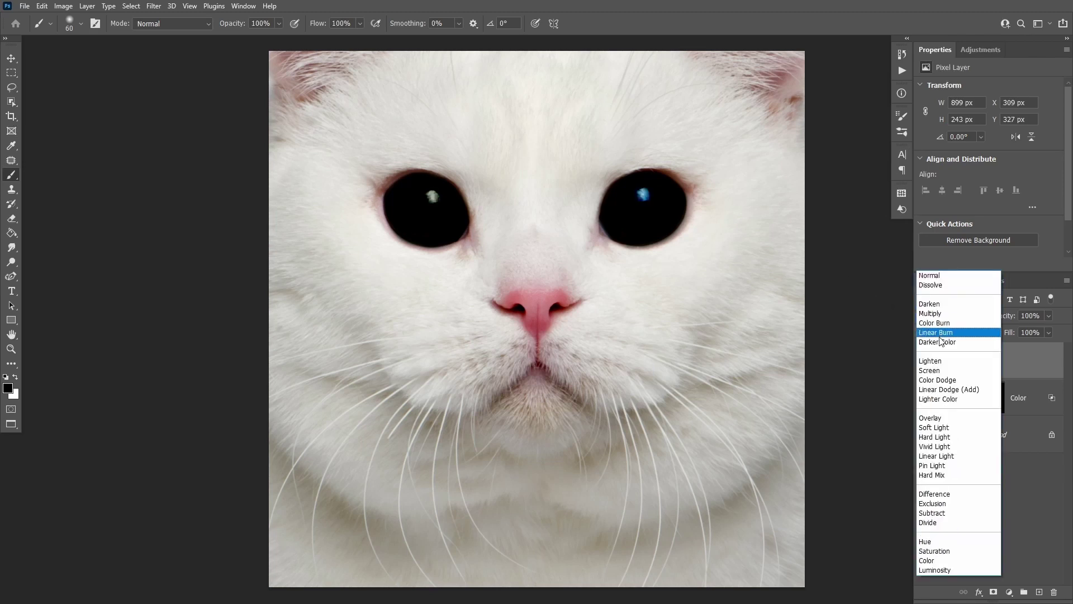
pyautogui.click(931, 370)
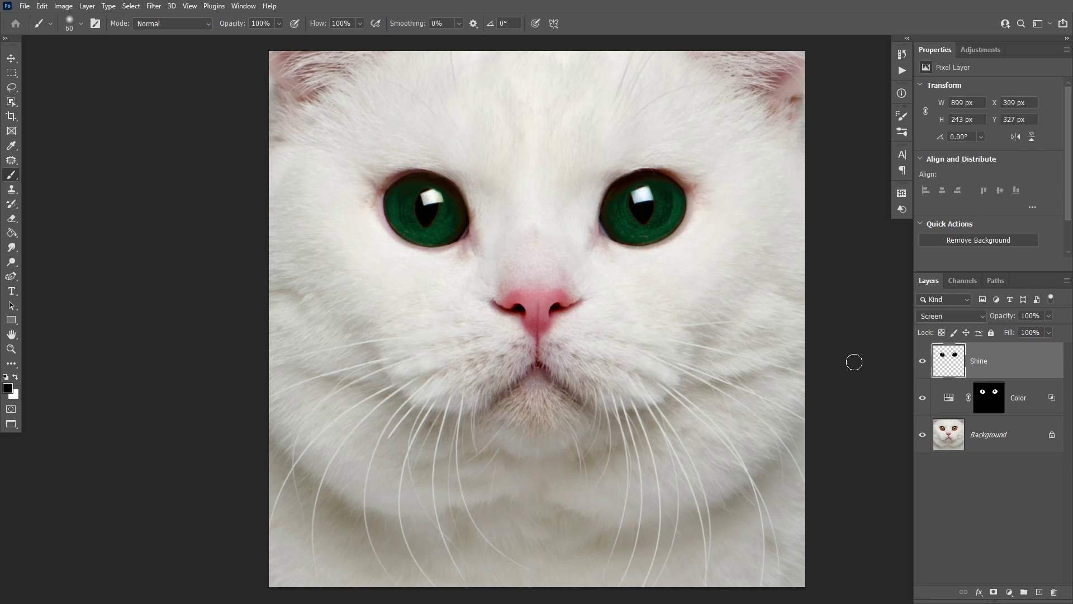
pyautogui.click(949, 399)
pyautogui.moveTo(951, 182)
pyautogui.mouseDown()
pyautogui.moveTo(923, 190)
pyautogui.moveTo(976, 187)
pyautogui.mouseUp()
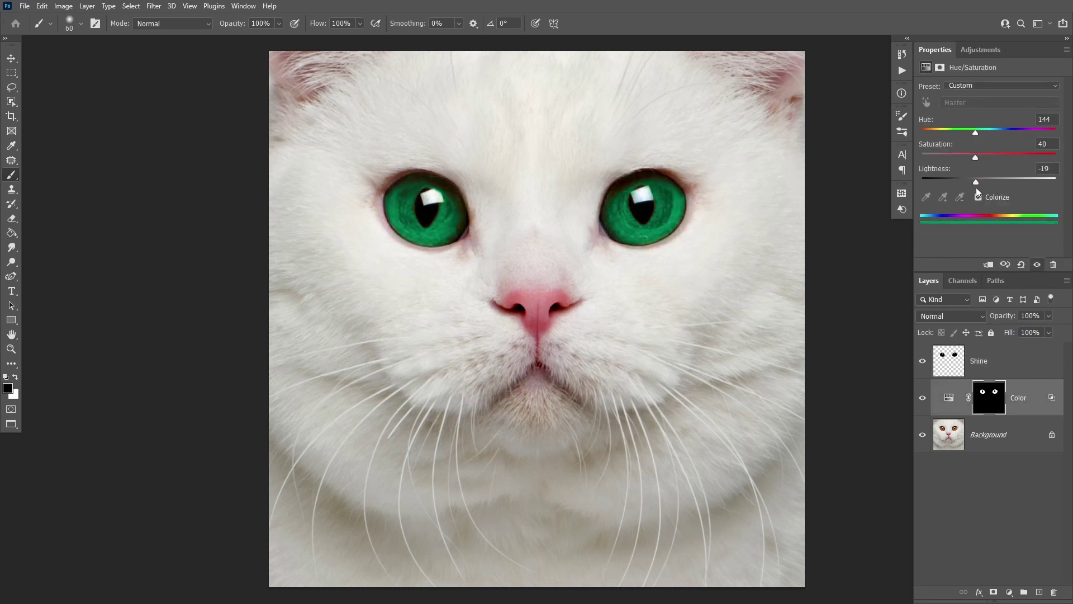
pyautogui.click(979, 197)
pyautogui.moveTo(976, 181)
pyautogui.mouseDown()
pyautogui.moveTo(1006, 181)
pyautogui.moveTo(963, 157)
pyautogui.mouseUp()
pyautogui.moveTo(976, 133)
pyautogui.mouseDown()
pyautogui.moveTo(1009, 133)
pyautogui.moveTo(934, 134)
pyautogui.moveTo(1037, 157)
pyautogui.moveTo(957, 183)
pyautogui.moveTo(1039, 181)
pyautogui.moveTo(978, 192)
pyautogui.moveTo(1018, 189)
pyautogui.mouseUp()
# Duplicate the Color layer at lower opacity and duplicate the Shine layer
pyautogui.hotkey('ctrl', 'j')
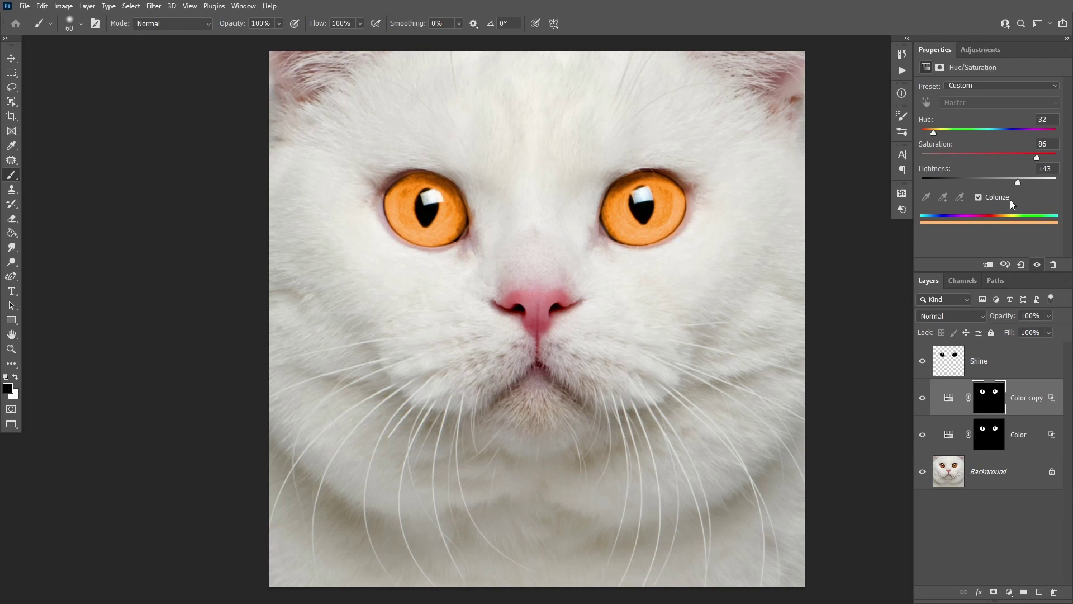
pyautogui.click(1049, 316)
pyautogui.moveTo(1051, 328); pyautogui.dragTo(1017, 330)
pyautogui.click(1012, 366)
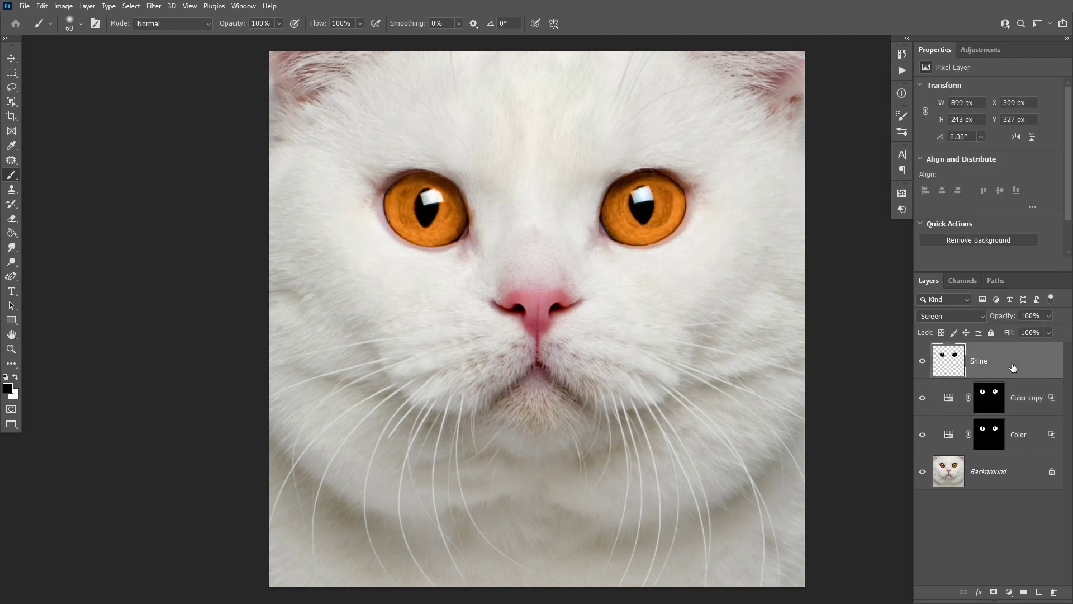
pyautogui.hotkey('ctrl', 'j')
pyautogui.click(950, 441)
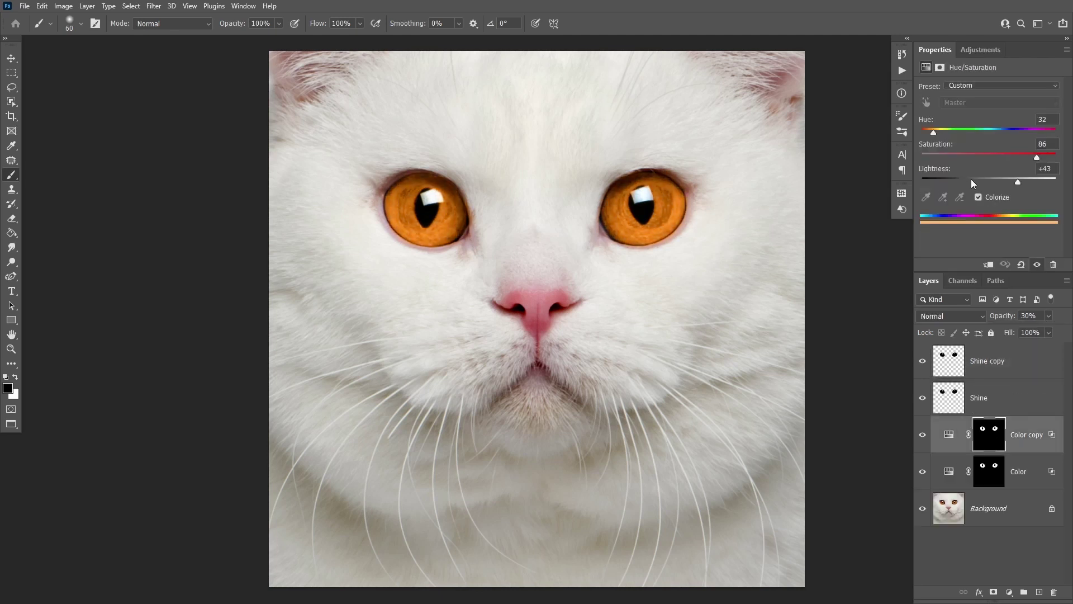